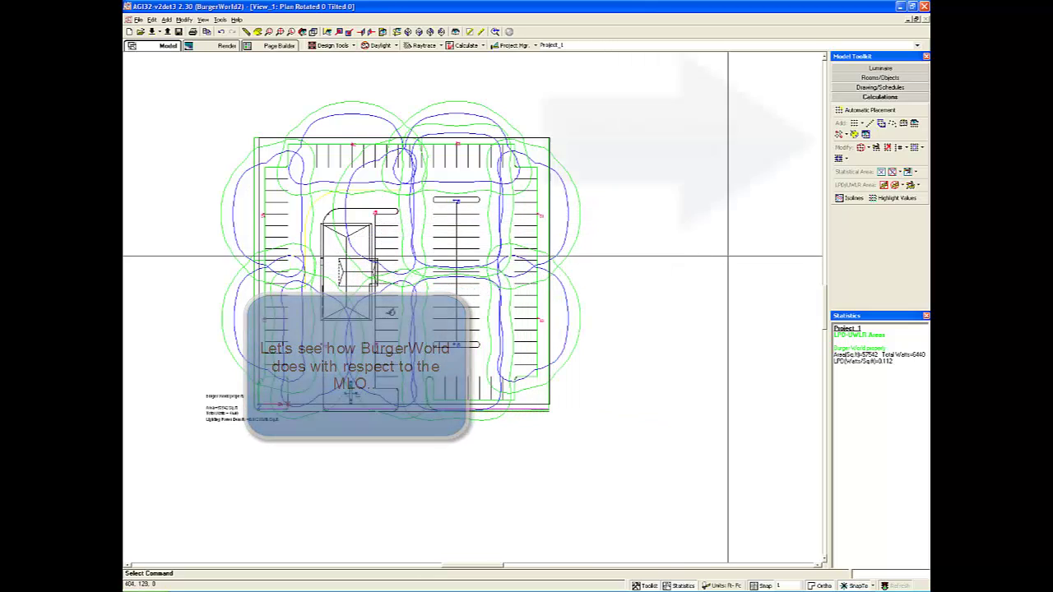
# - Create an obtrusive-light grid labelled MLO: enclosed box, 60 ft top, maximum luminous intensity off
pyautogui.click(846, 139)
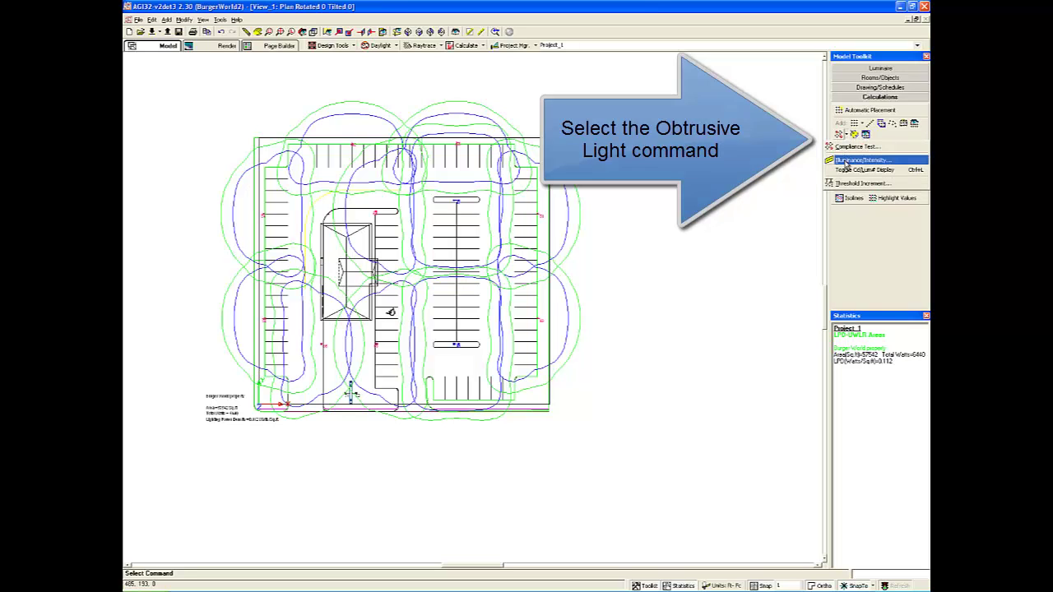
pyautogui.click(856, 160)
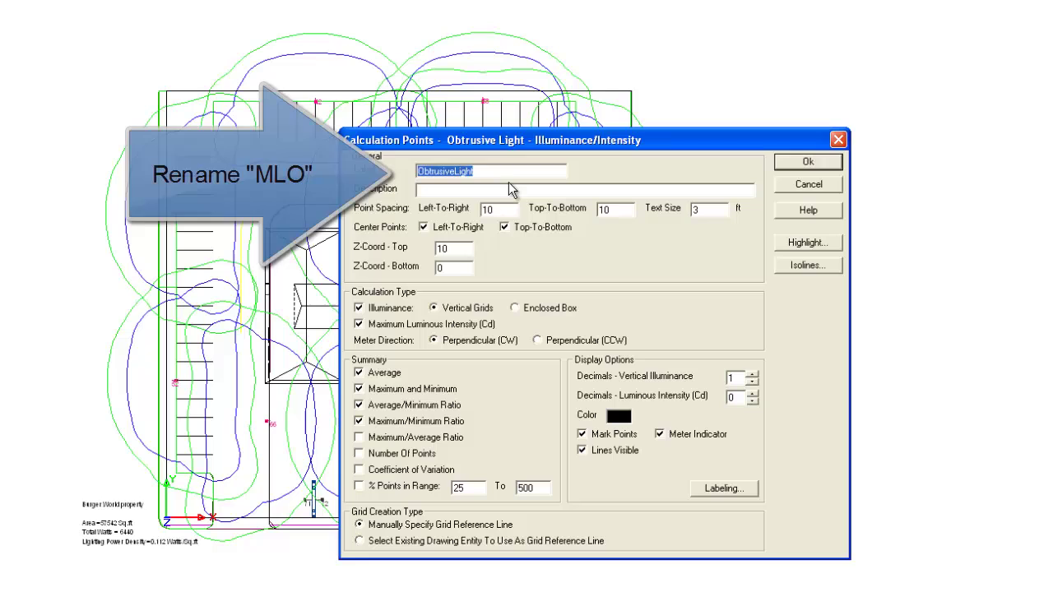
pyautogui.write('MLO')
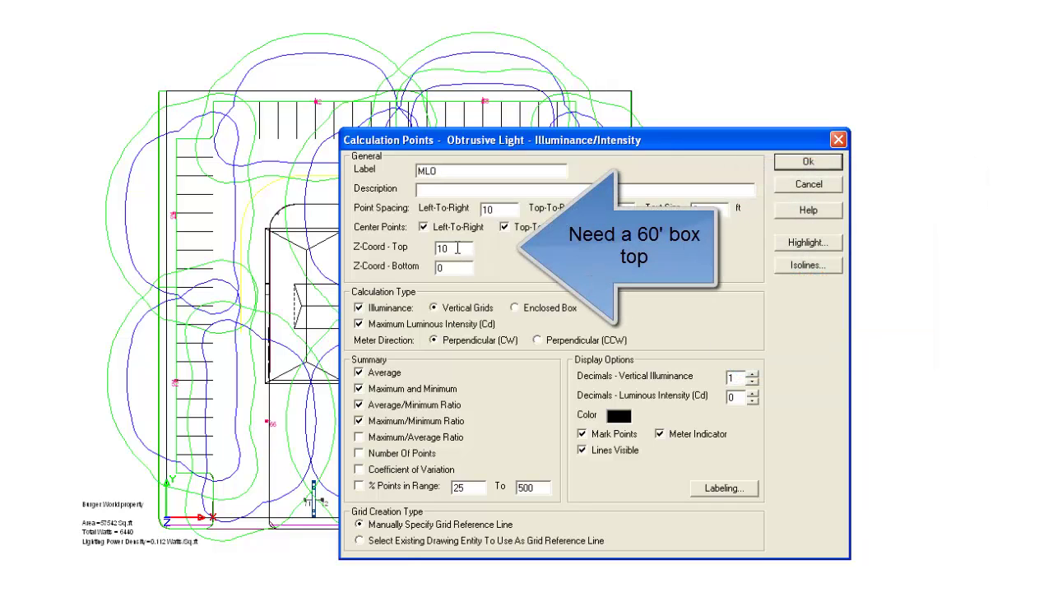
pyautogui.write('60')
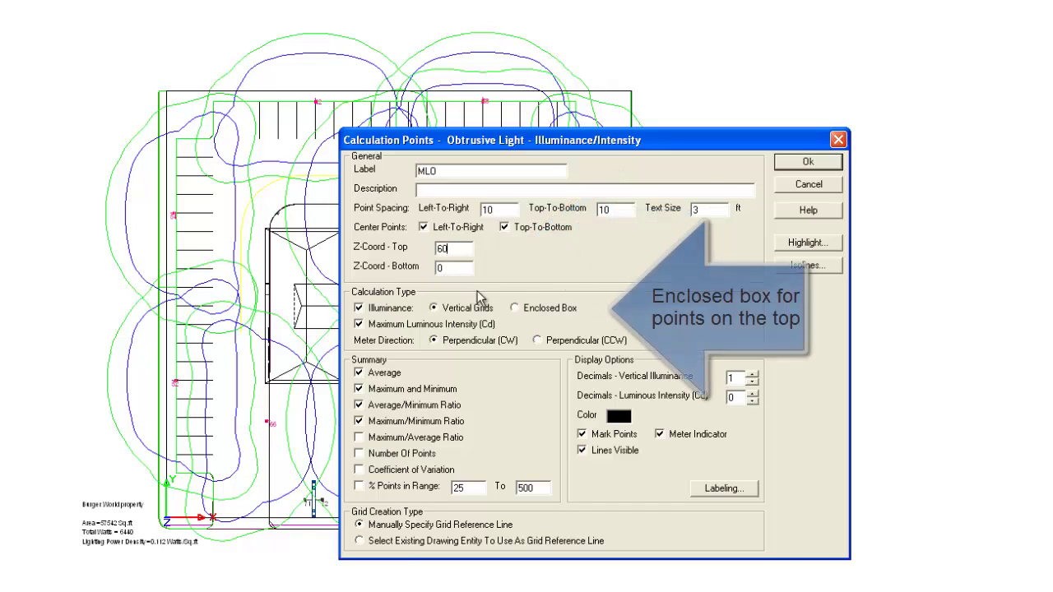
pyautogui.click(526, 311)
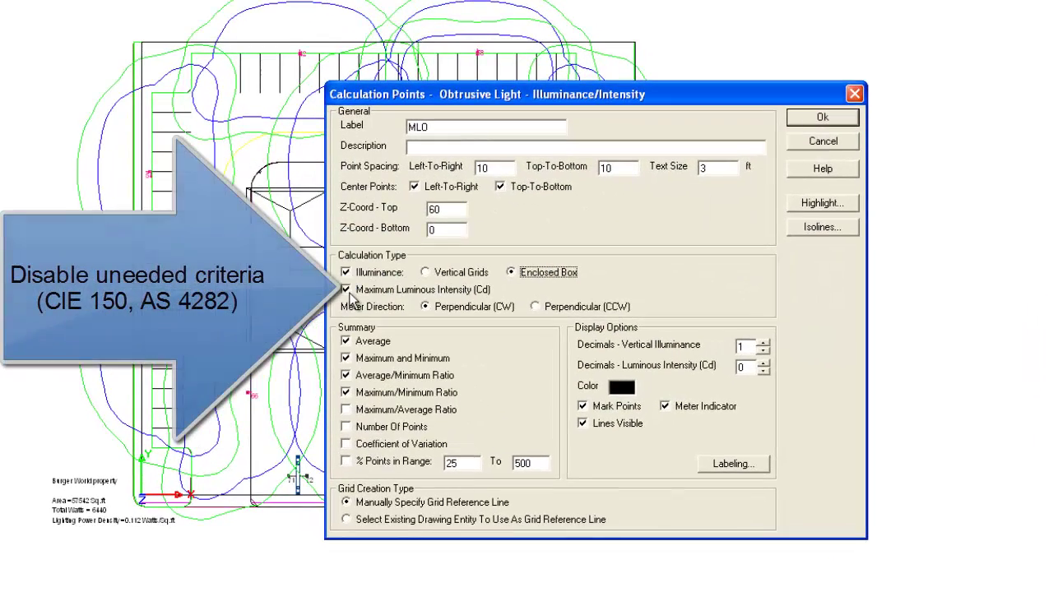
pyautogui.click(359, 326)
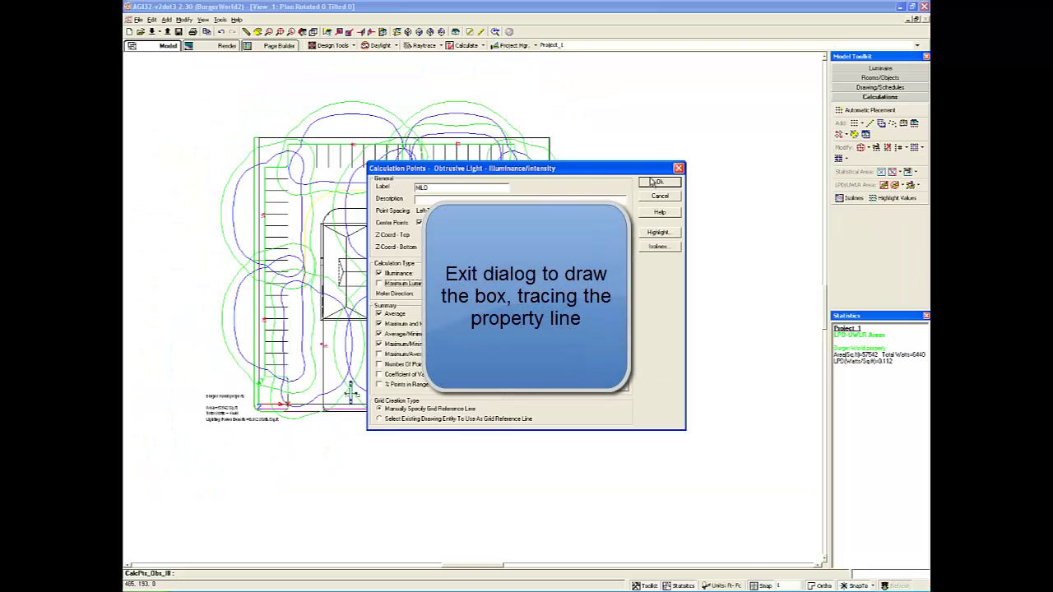
# - Draw the MLO box from the property's lower-left corner to its upper-right corner
pyautogui.click(651, 184)
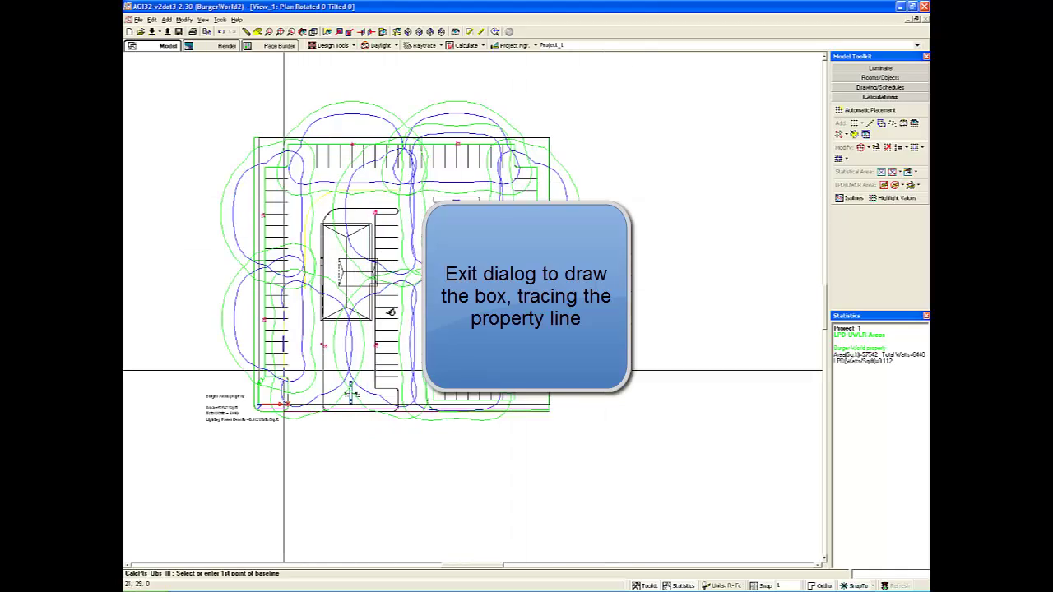
pyautogui.click(259, 406)
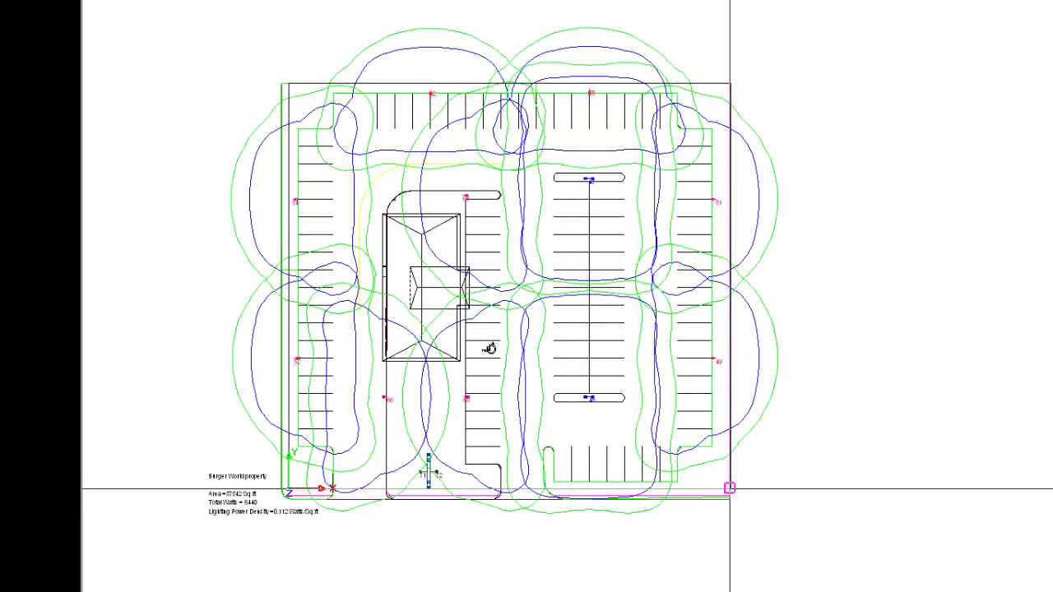
pyautogui.click(730, 83)
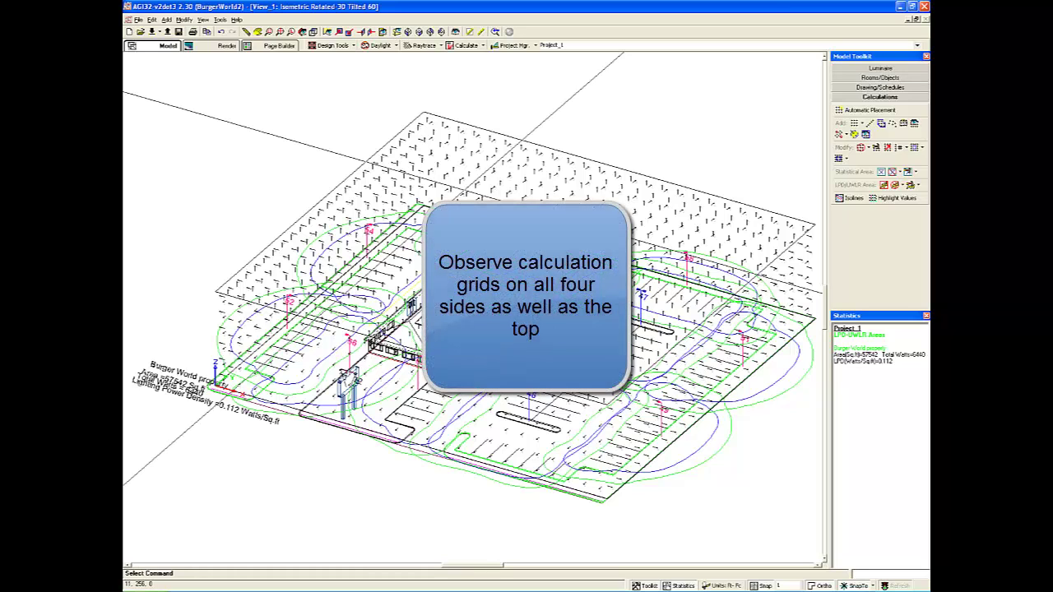
# - Run the full radiosity calculation to fill the MLO grids with illuminance values
pyautogui.scroll(3, 470, 302)
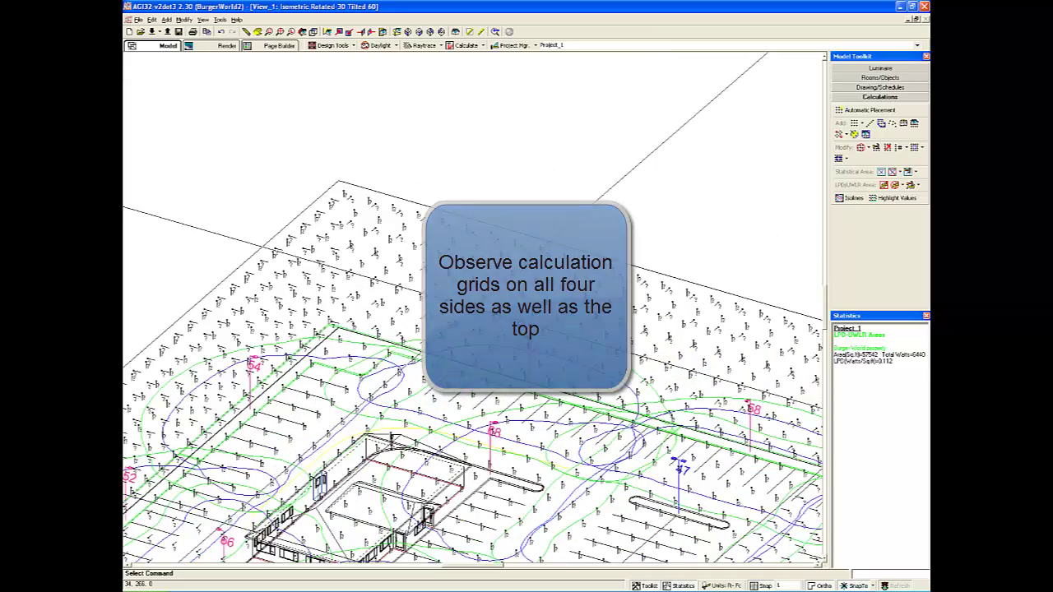
pyautogui.scroll(2, 472, 313)
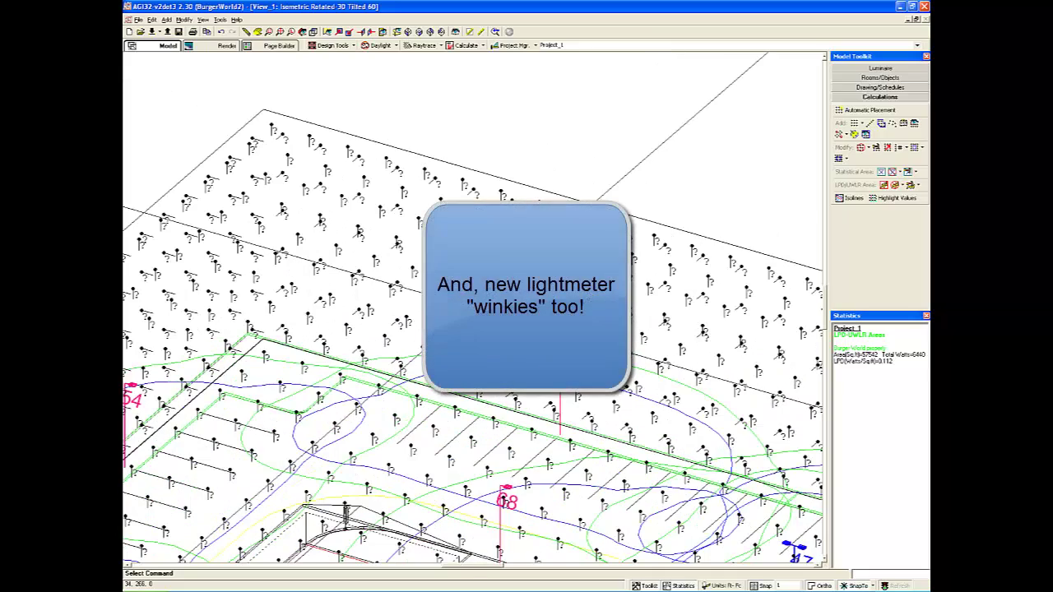
pyautogui.scroll(-2, 471, 312)
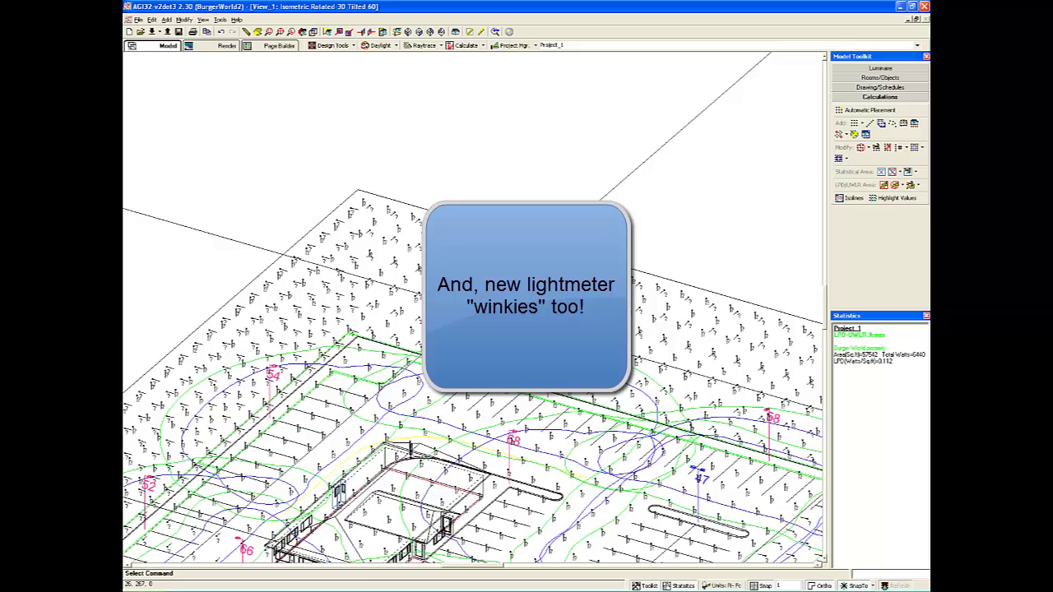
pyautogui.scroll(-3, 471, 313)
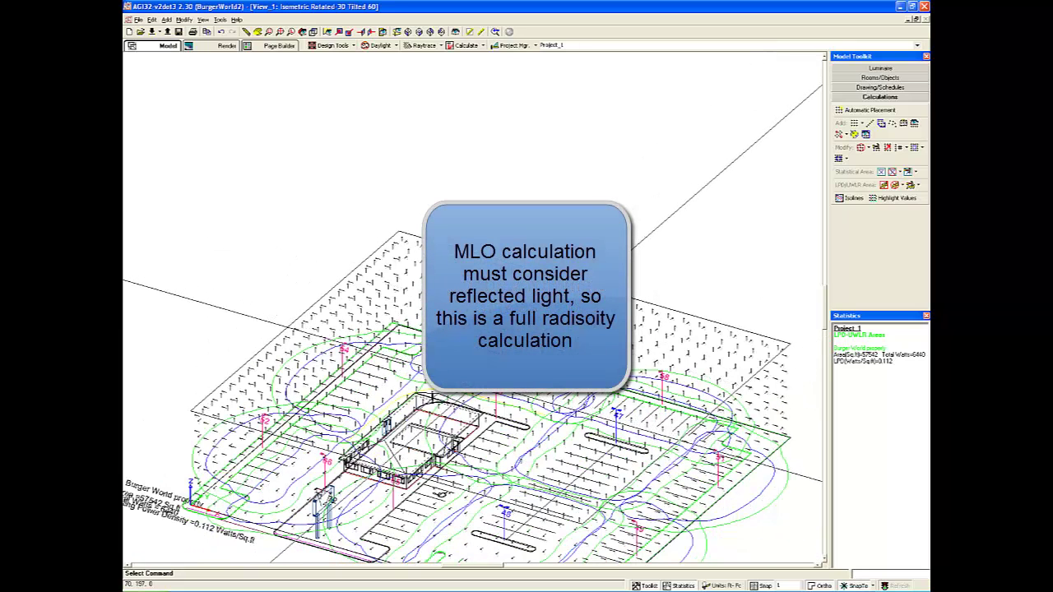
pyautogui.click(468, 45)
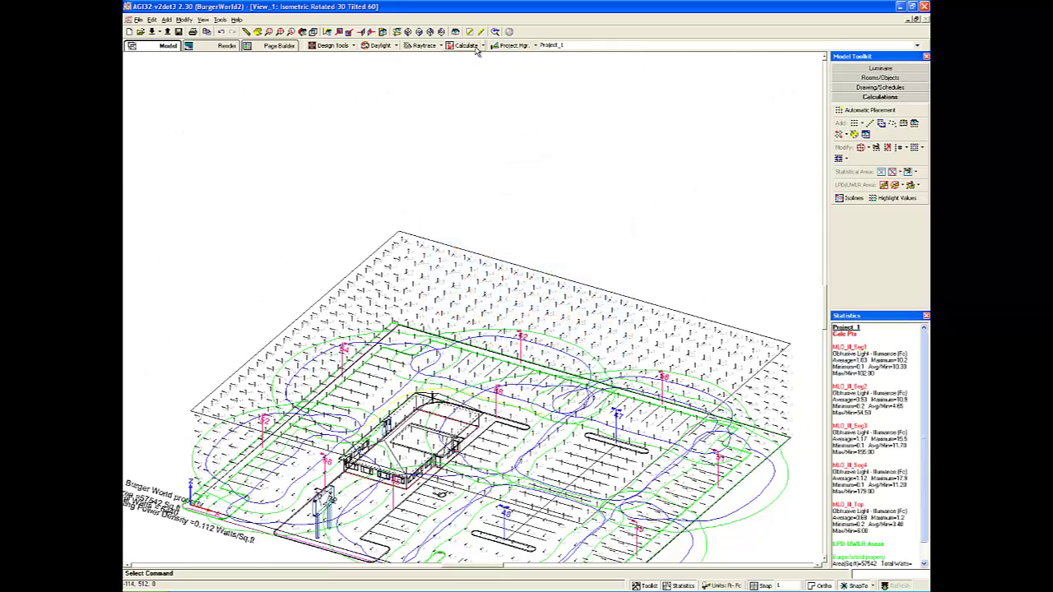
pyautogui.scroll(2, 473, 309)
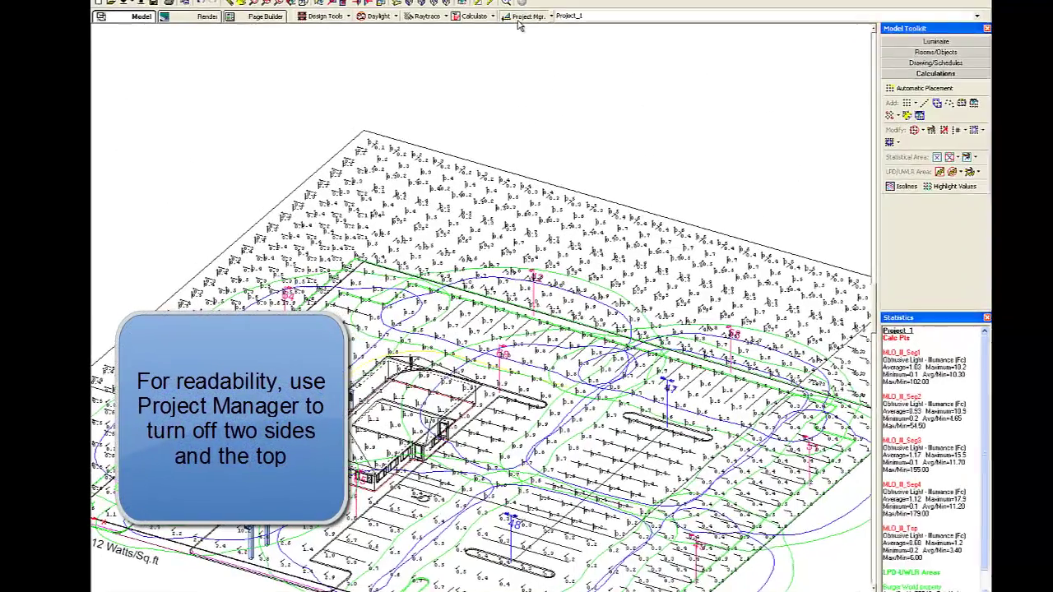
# - List the calculation point grids of Project_1 in the Project Manager
pyautogui.click(510, 45)
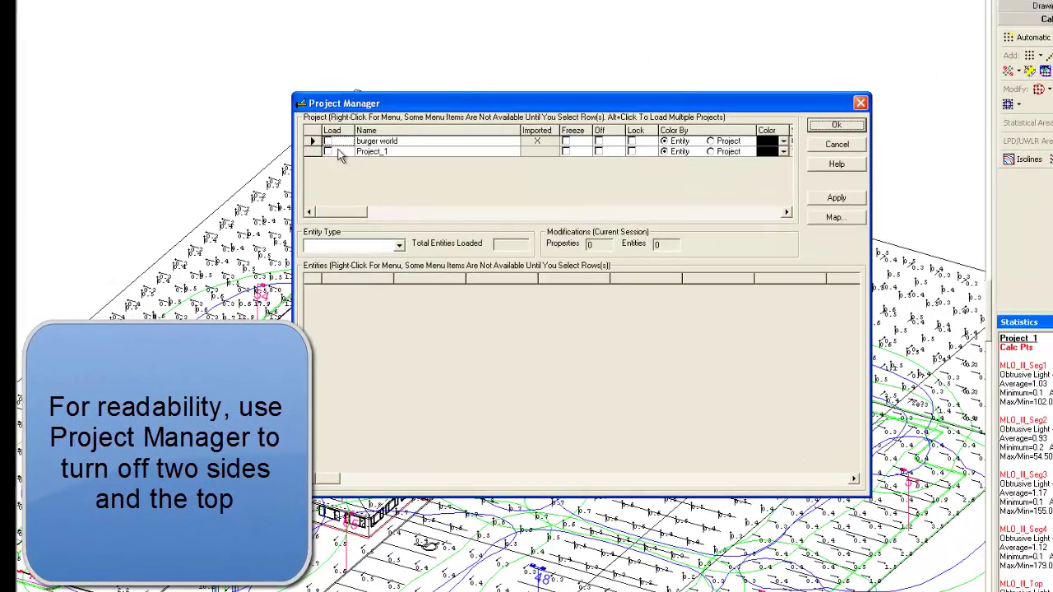
pyautogui.click(329, 152)
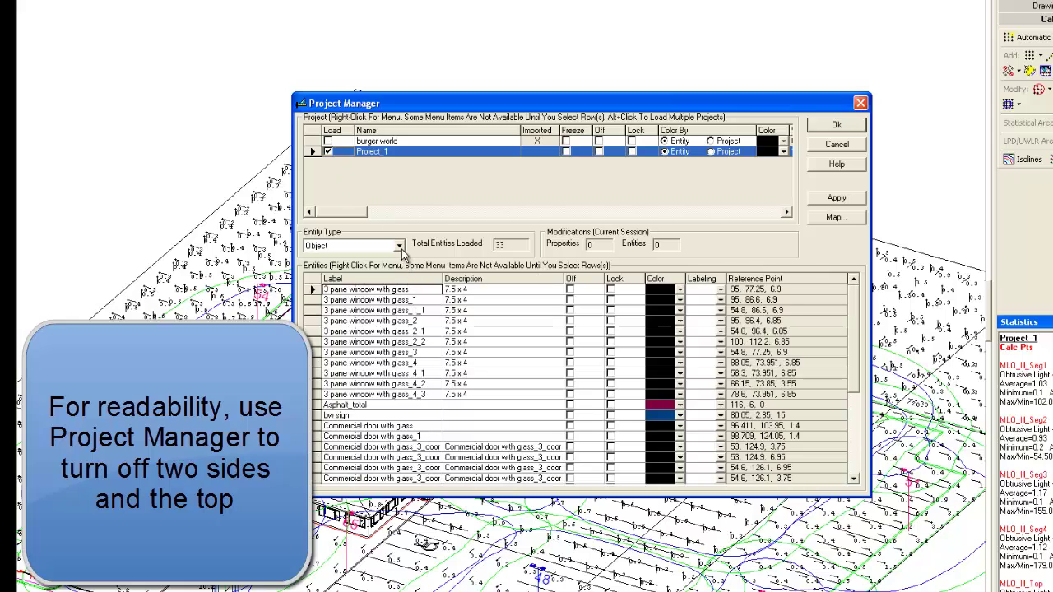
pyautogui.click(399, 246)
pyautogui.click(319, 267)
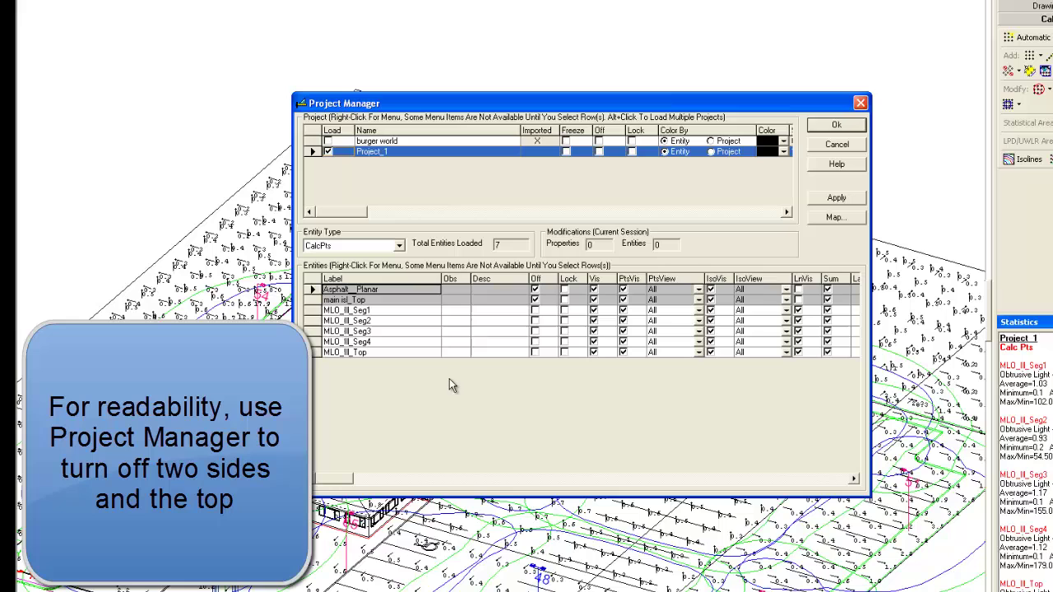
# - Hide the MLO_Ill_Top, MLO_Ill_Seg1 and MLO_Ill_Seg2 grids
pyautogui.click(594, 353)
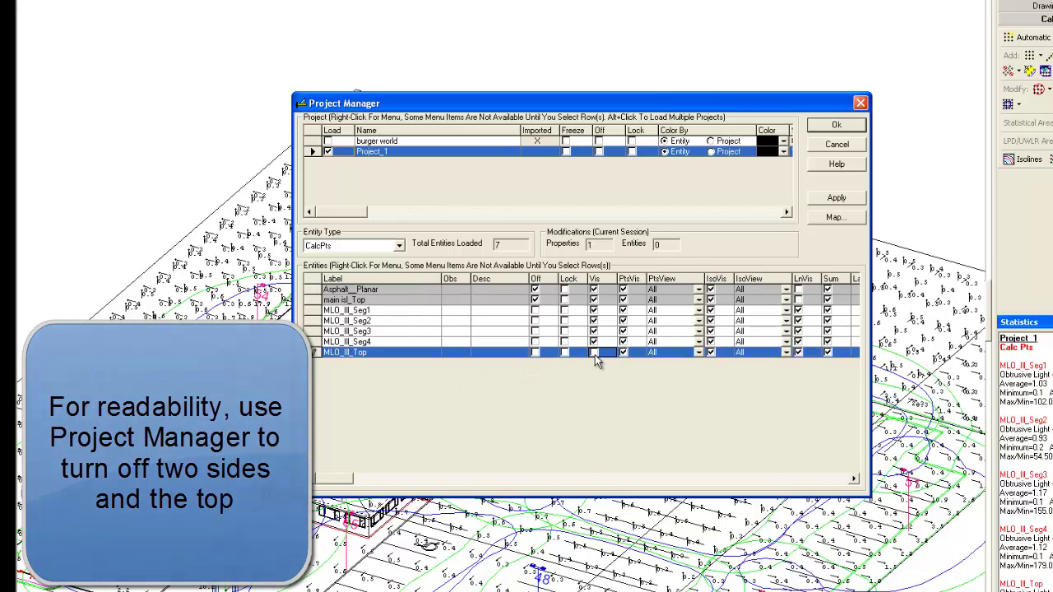
pyautogui.click(594, 310)
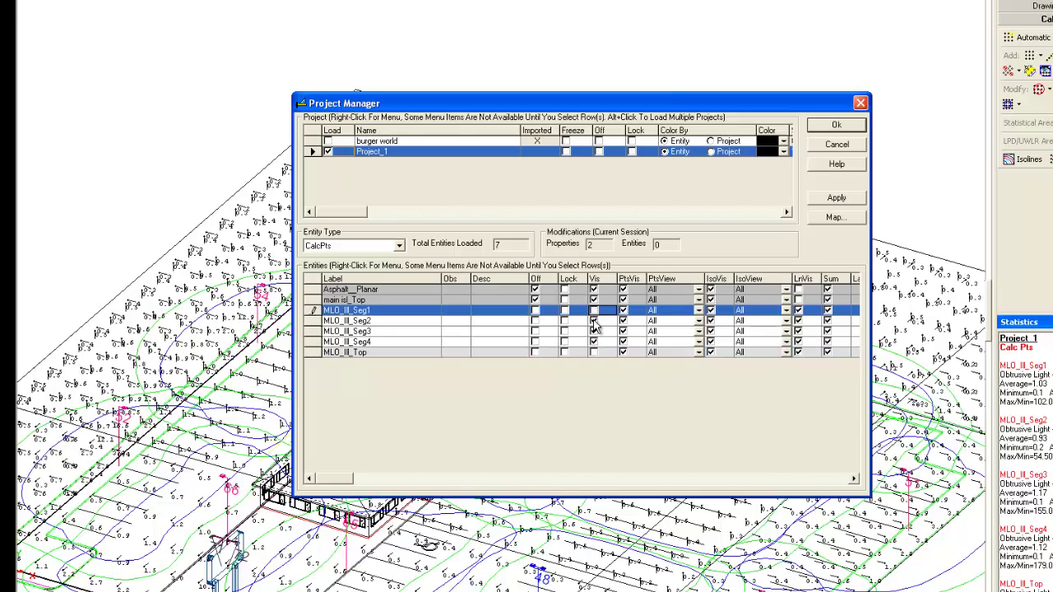
pyautogui.click(594, 321)
pyautogui.click(836, 124)
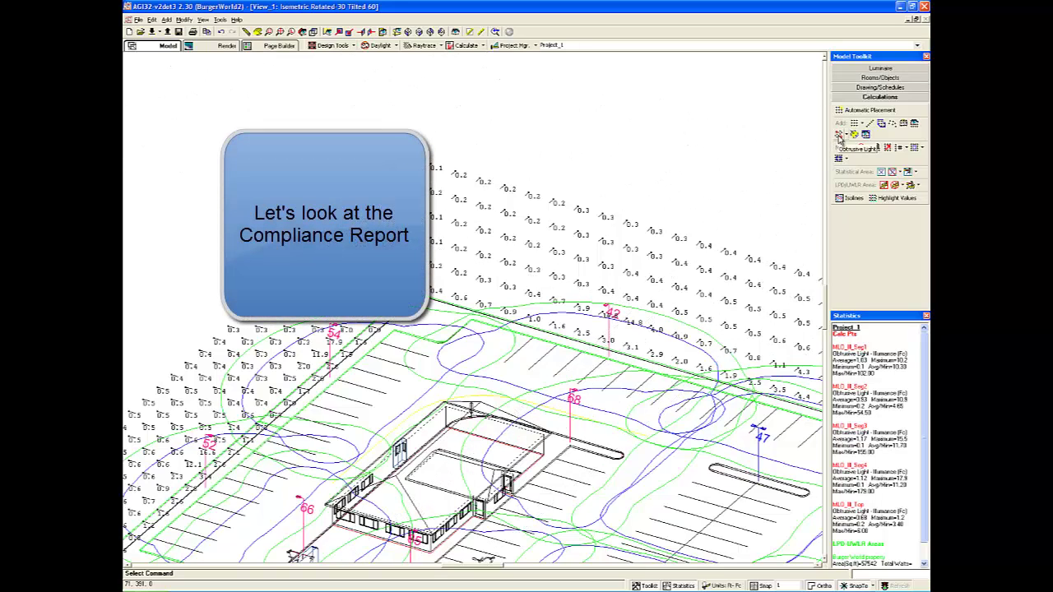
# - Set the compliance test to IDA/IES MLO-2011 with lighting zone LZ4 – High Ambient Lighting
pyautogui.click(839, 139)
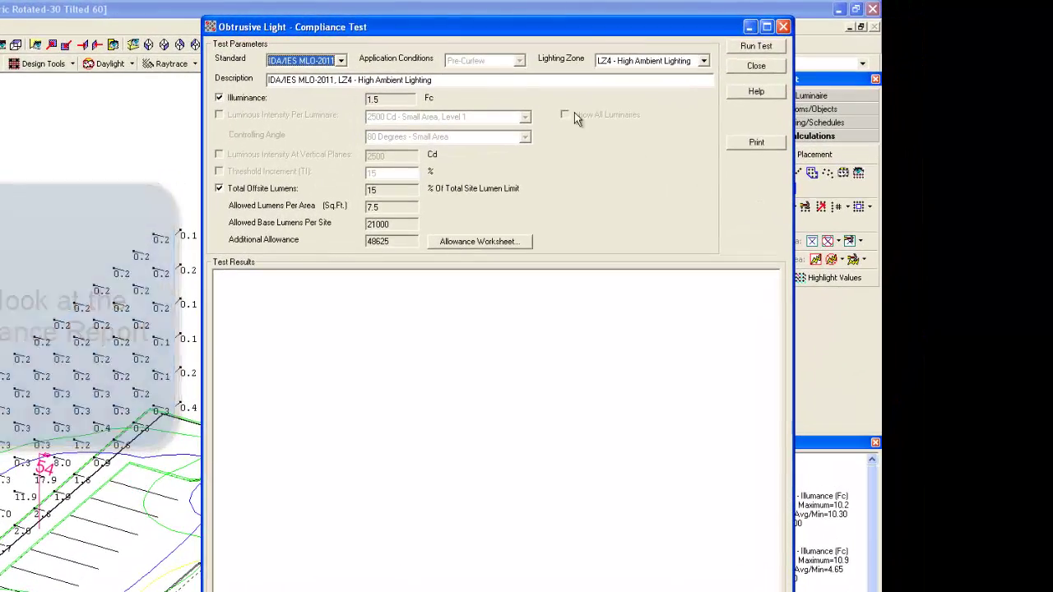
pyautogui.click(341, 62)
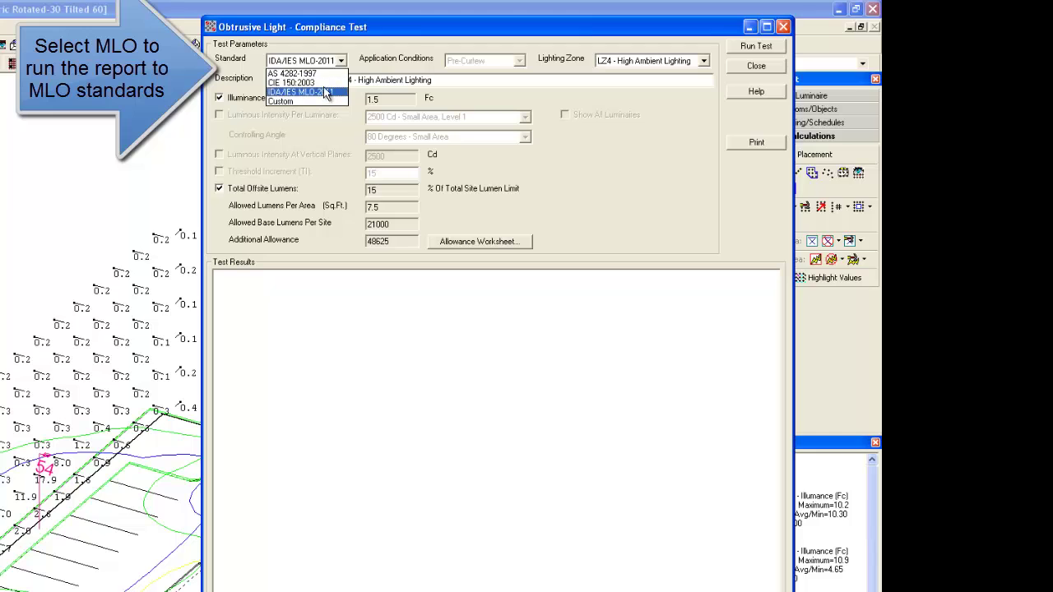
pyautogui.click(325, 93)
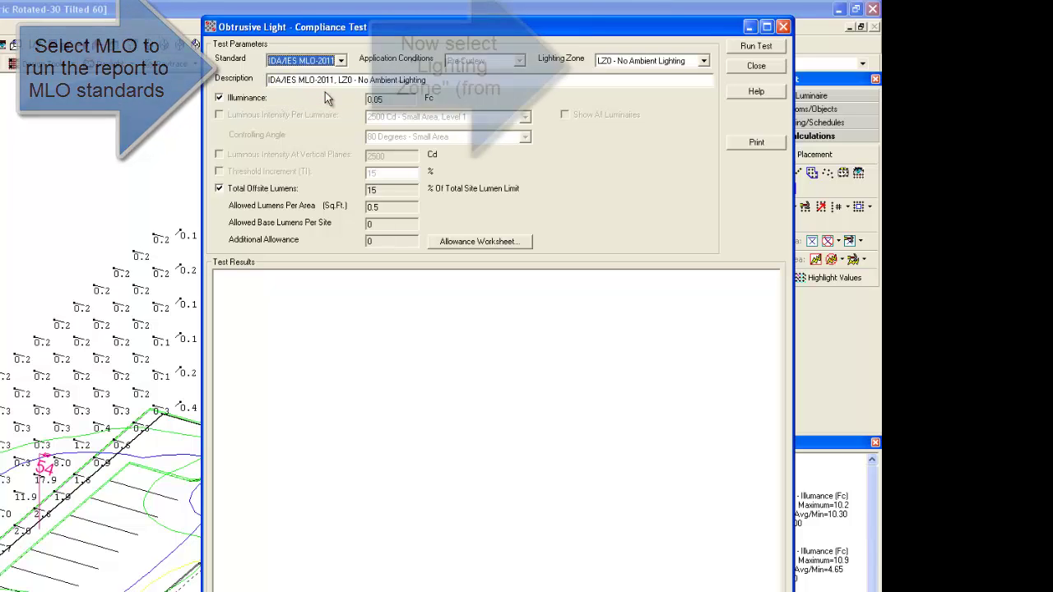
pyautogui.click(705, 61)
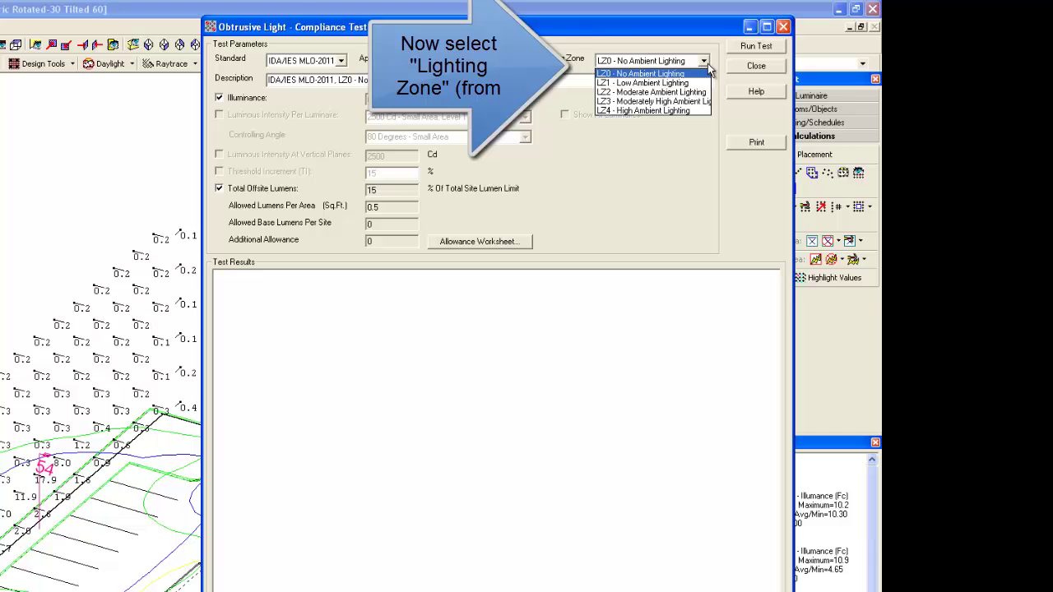
pyautogui.click(688, 112)
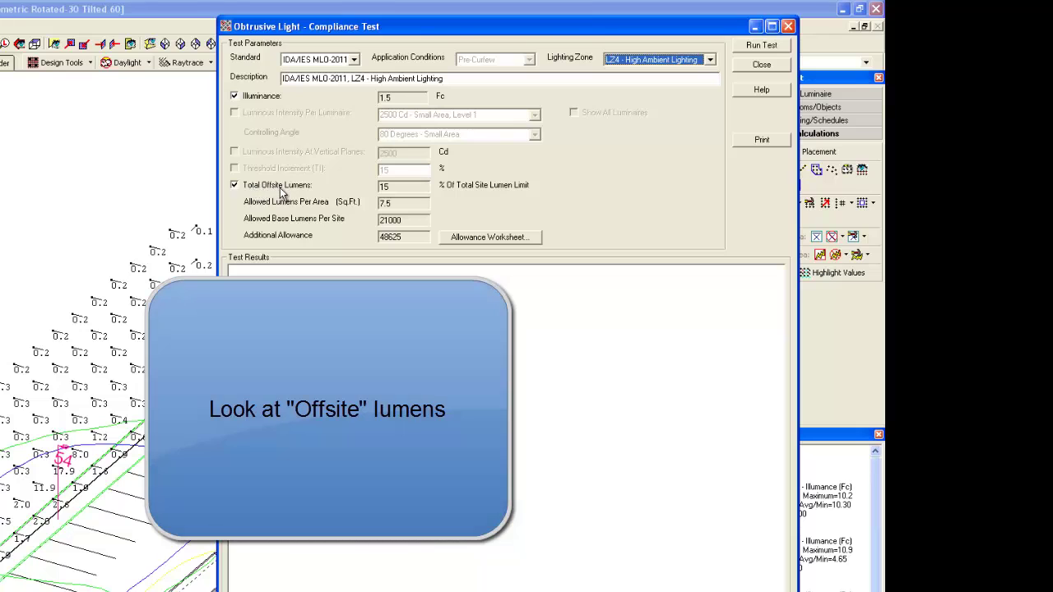
pyautogui.click(476, 241)
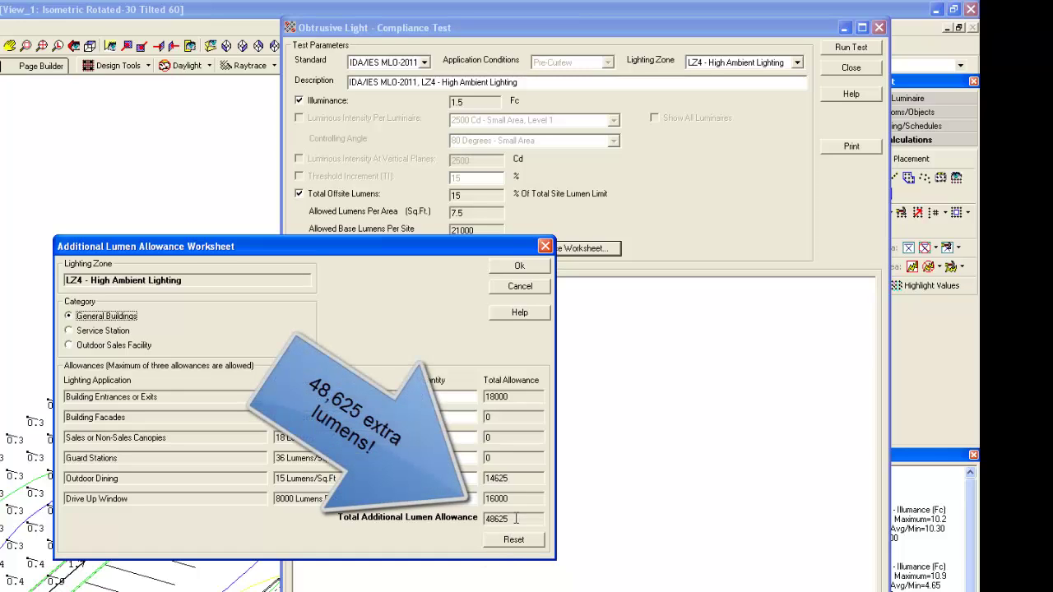
pyautogui.click(518, 267)
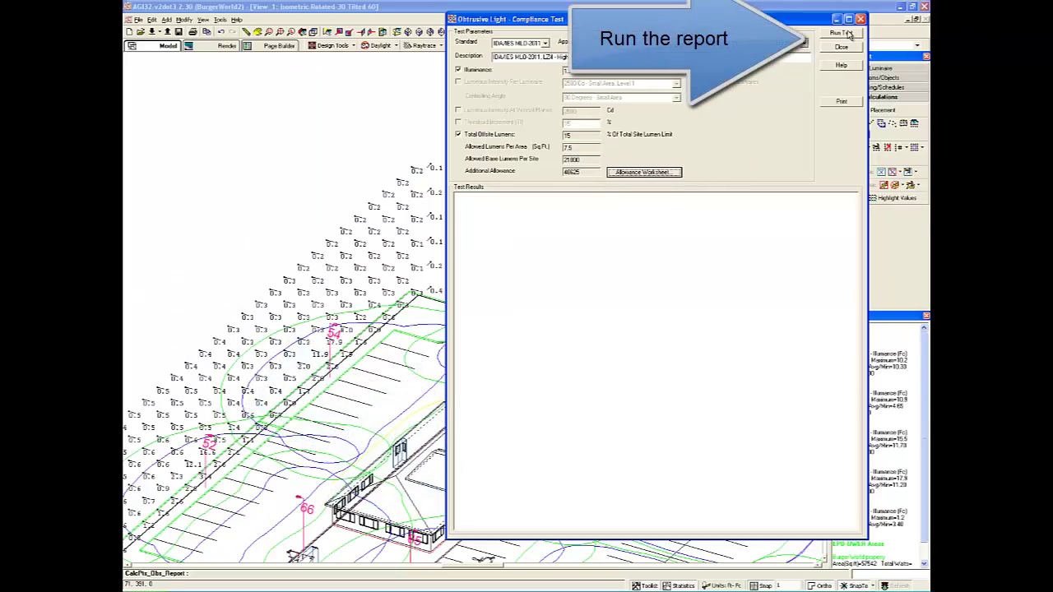
# - Run the MLO compliance test and scroll down to the lumen summary in the report
pyautogui.click(841, 33)
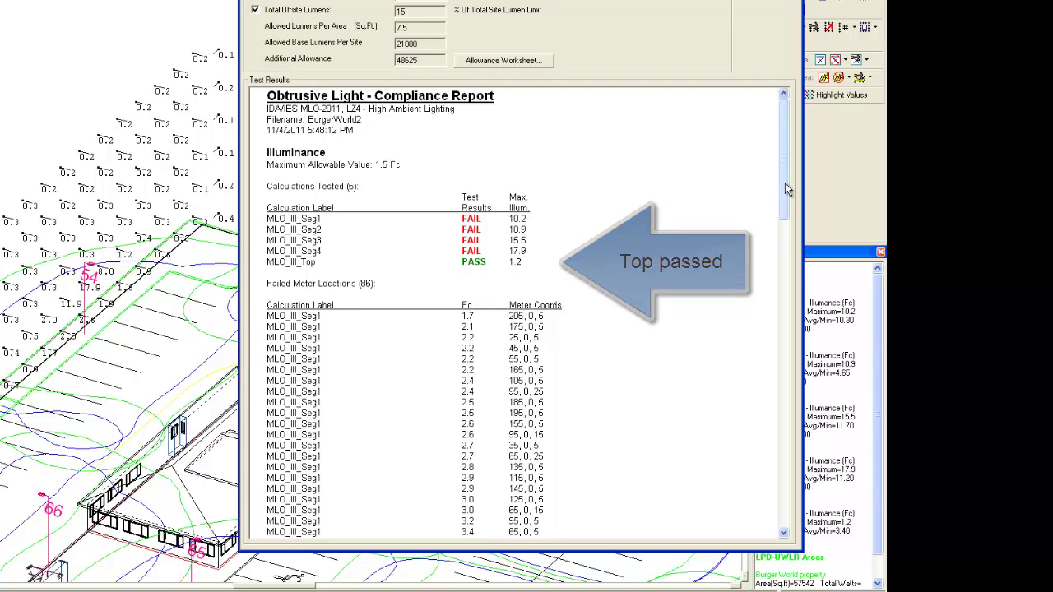
pyautogui.moveTo(785, 183); pyautogui.dragTo(764, 500)
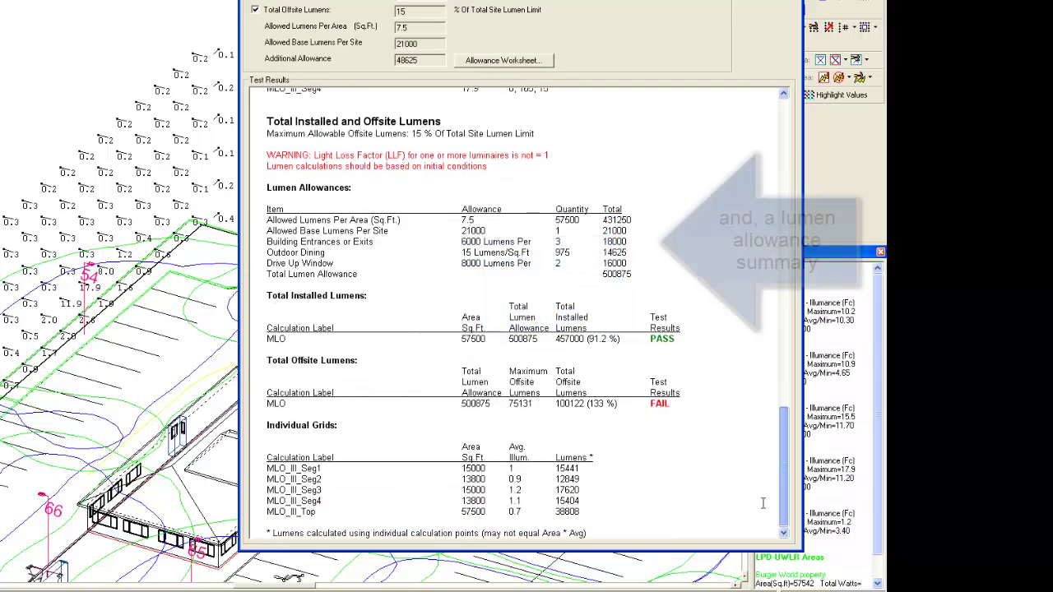